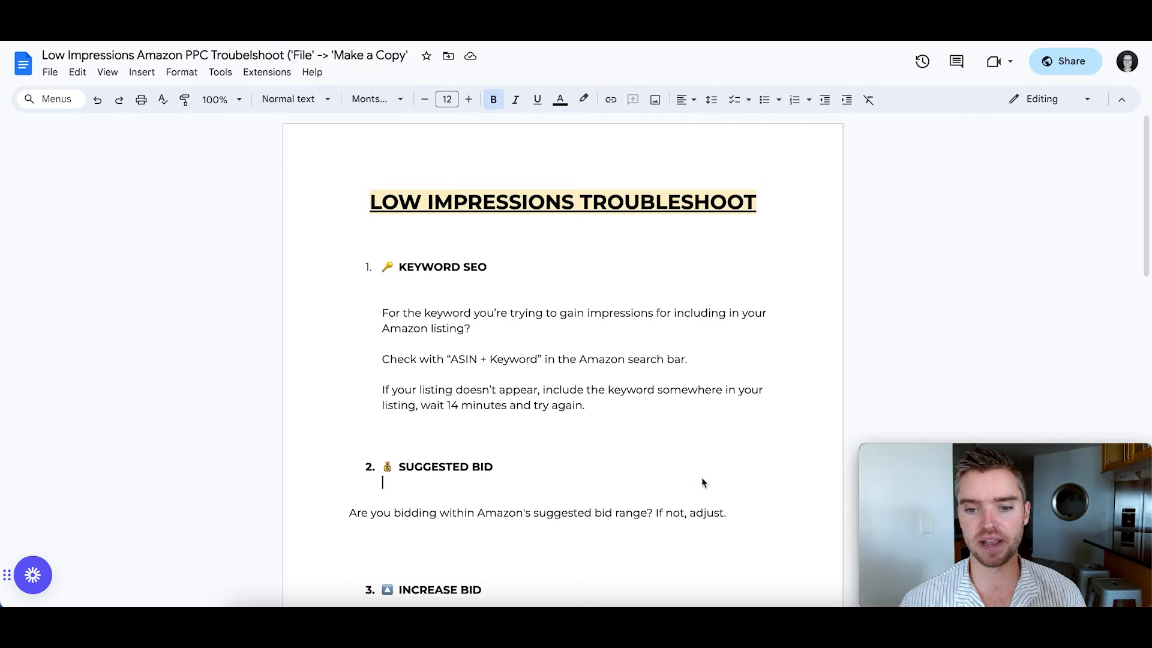
pyautogui.doubleClick(602, 406)
pyautogui.click(601, 406)
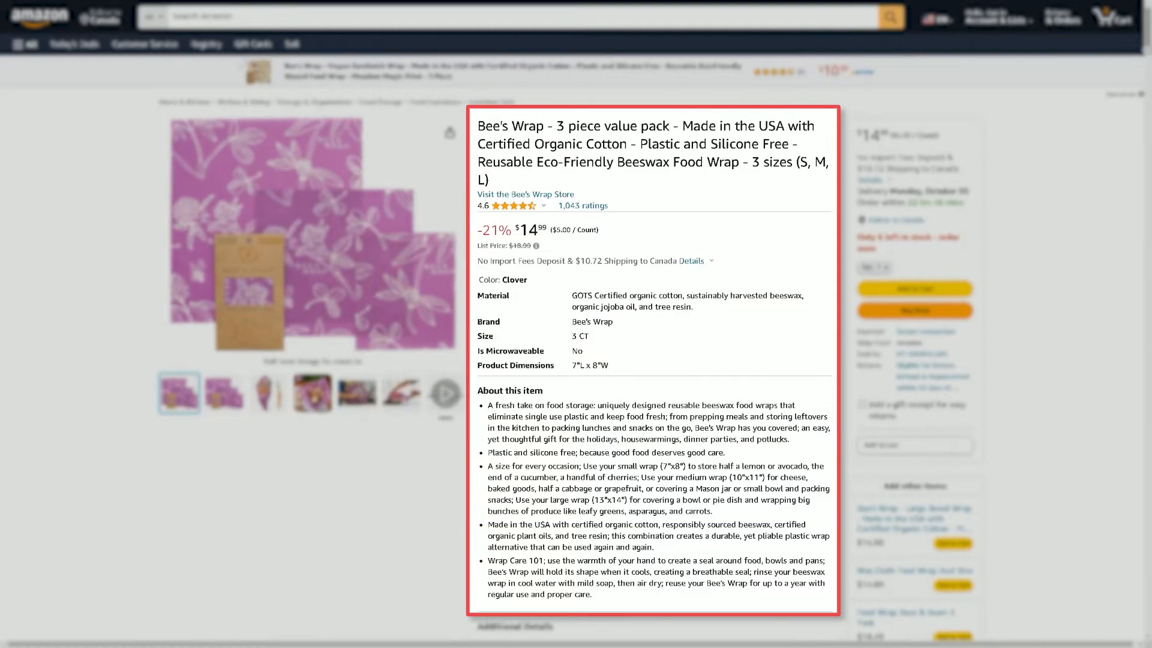
# Step: Review the Bee's Wrap product listing from its title and bullet points down through the product description content
pyautogui.scroll(-20, 576, 324)
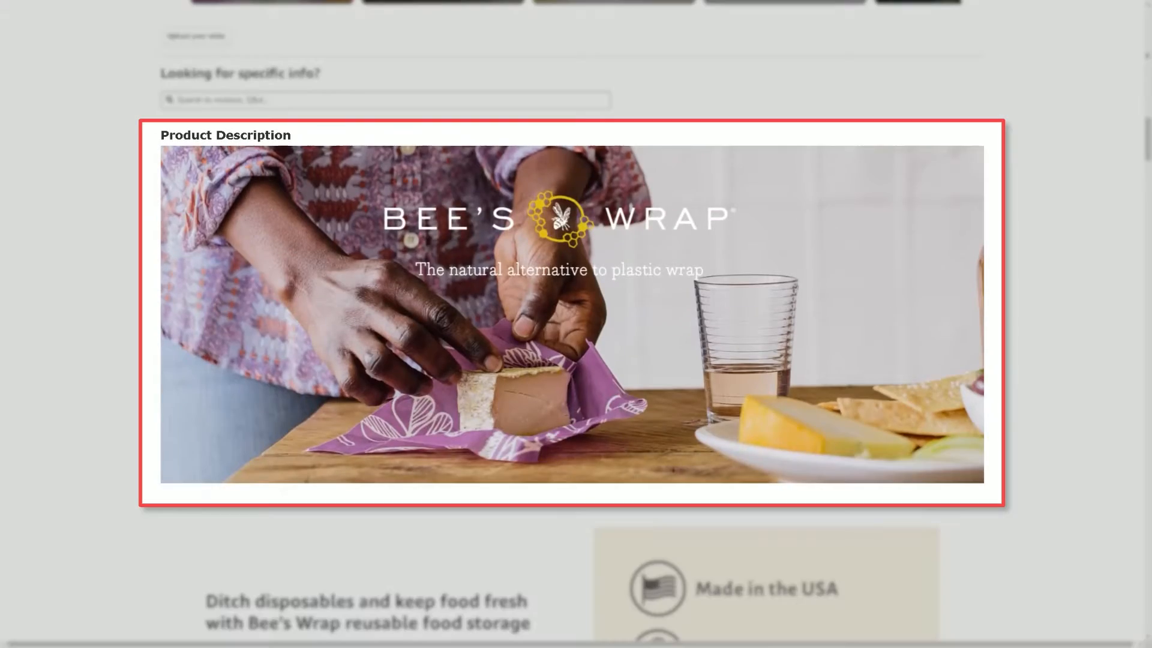
pyautogui.scroll(-9, 575, 324)
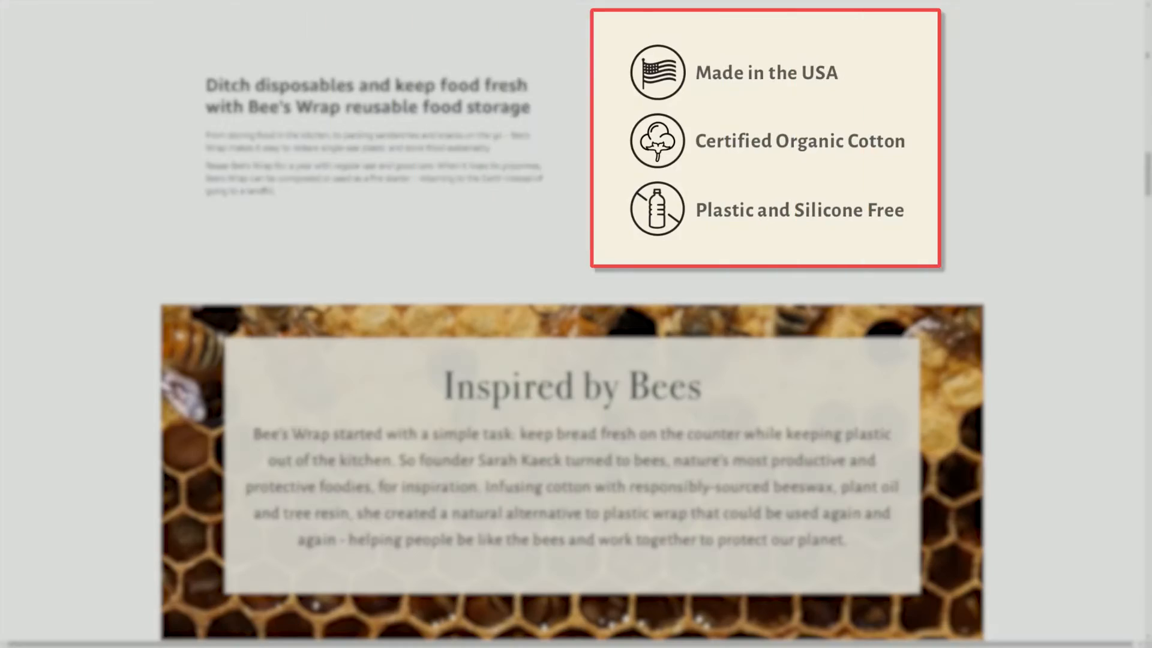
pyautogui.scroll(-8, 575, 324)
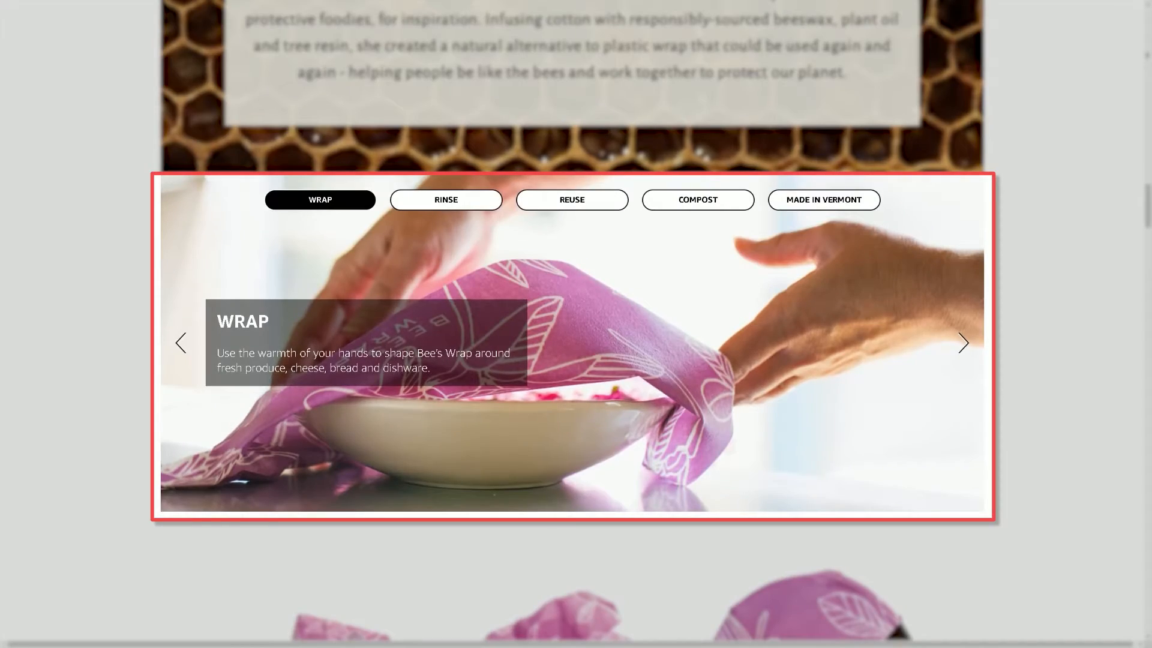
pyautogui.scroll(-4, 575, 324)
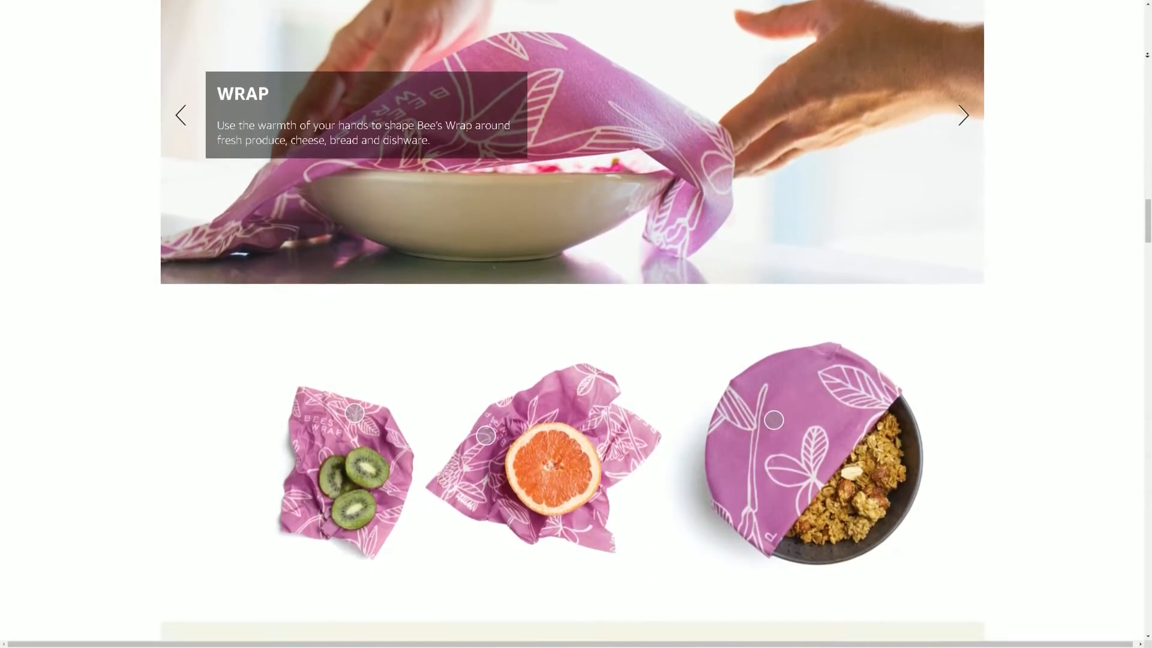
pyautogui.scroll(-5, 576, 324)
pyautogui.scroll(-4, 576, 324)
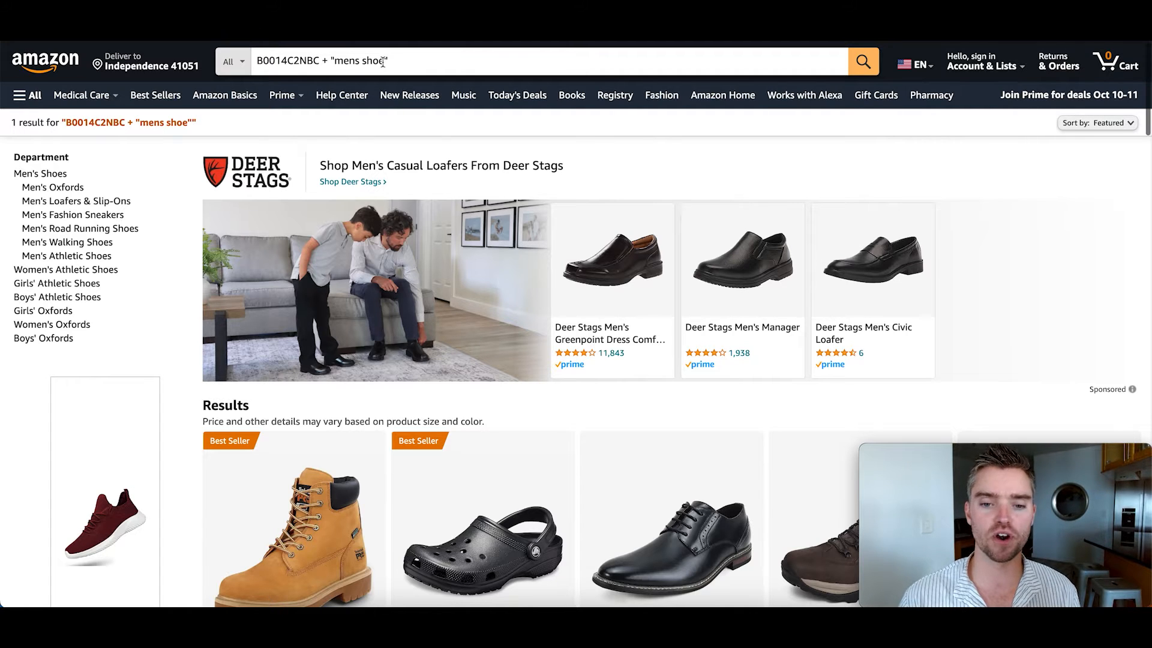
# Step: Check the search results for B0014C2NBC + "mens shoe" for the Crocs listing that matches the ASIN
pyautogui.scroll(-5, 501, 229)
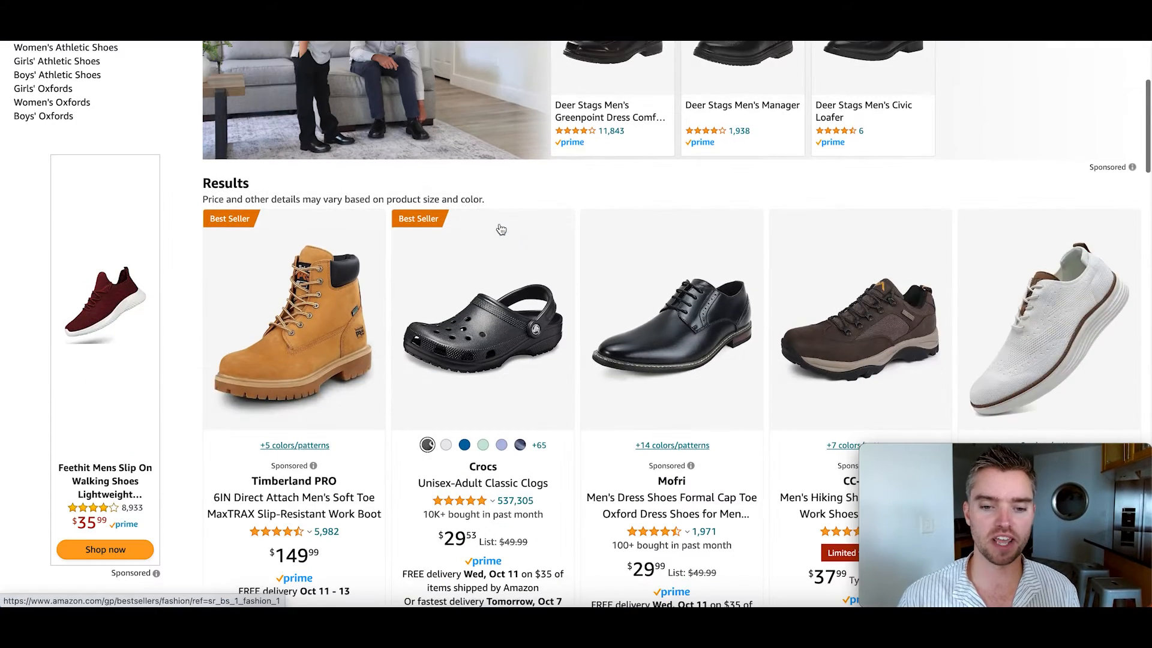
pyautogui.scroll(-1, 498, 240)
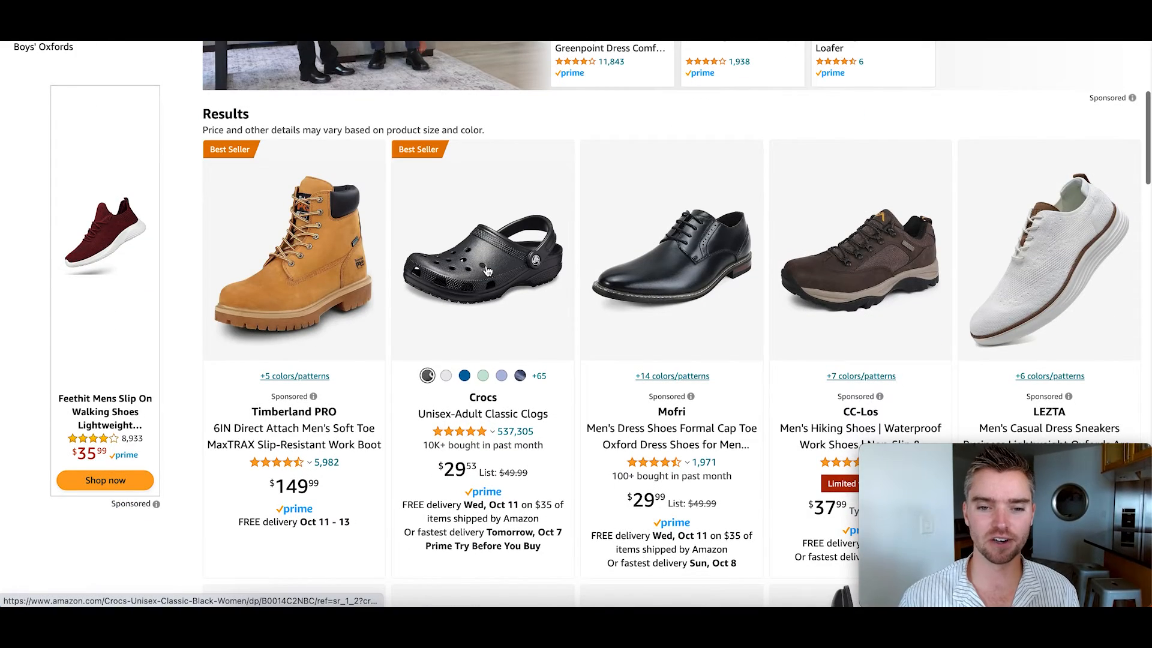
pyautogui.scroll(5, 487, 270)
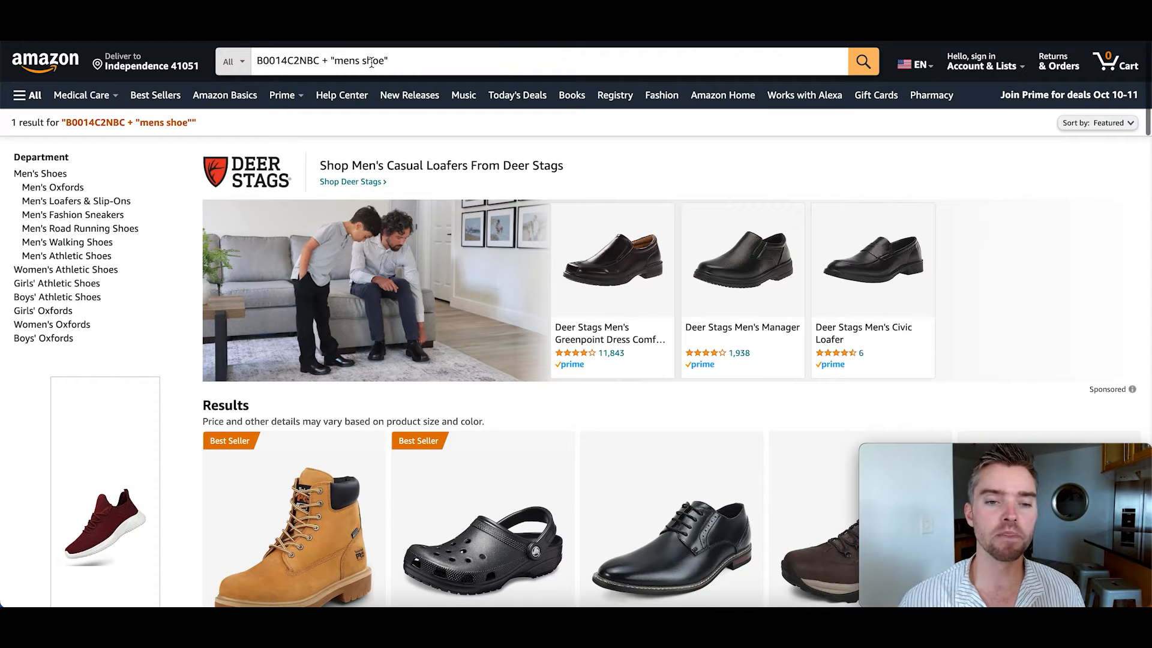
pyautogui.scroll(-5, 534, 413)
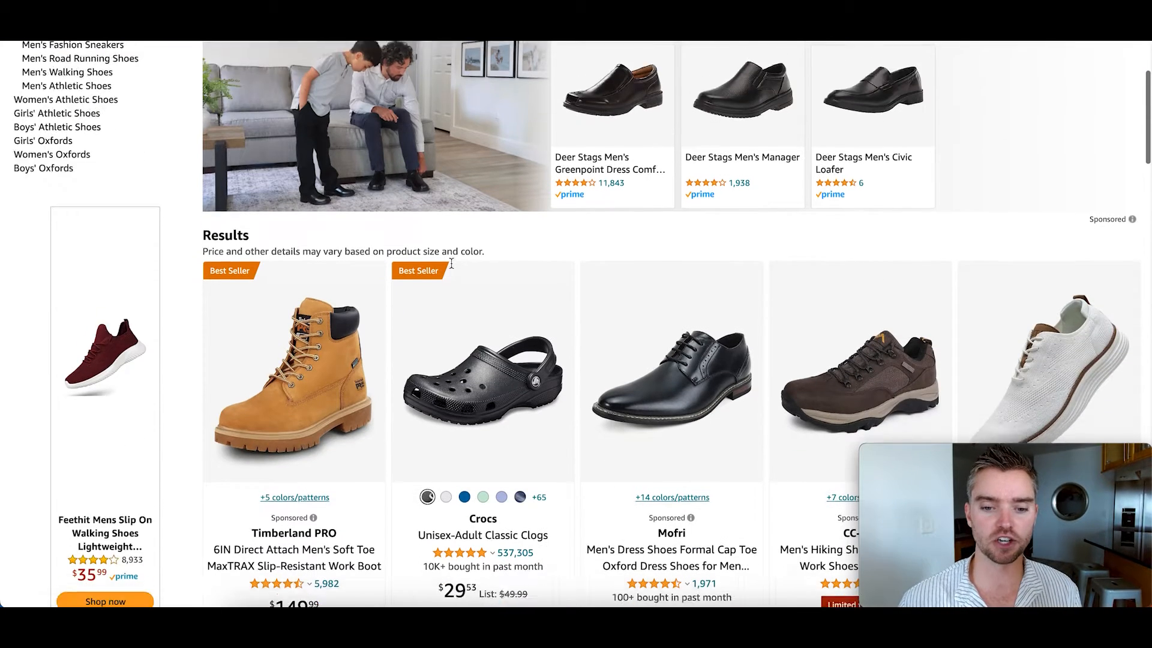
pyautogui.scroll(2, 510, 372)
pyautogui.scroll(-1, 480, 351)
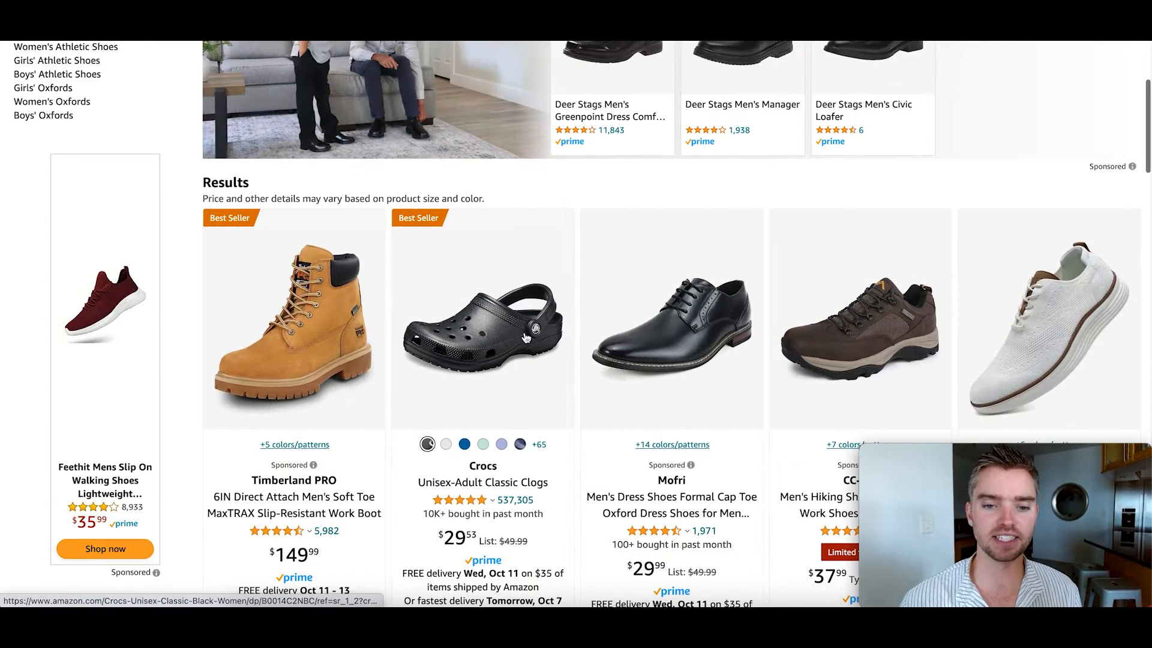
pyautogui.scroll(4, 496, 278)
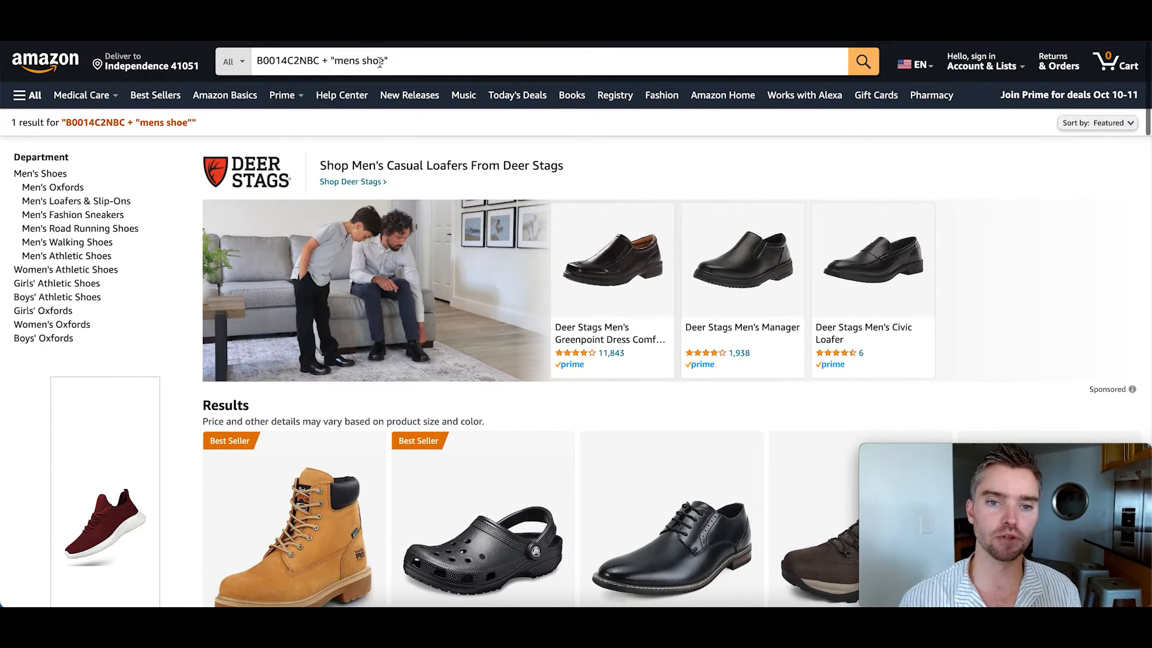
# Step: Change the keyword in the Amazon search and search for B0014C2NBC + "kids shoe"
pyautogui.click(360, 61)
pyautogui.press('BackSpace')
pyautogui.press('BackSpace')
pyautogui.press('BackSpace')
pyautogui.press('BackSpace')
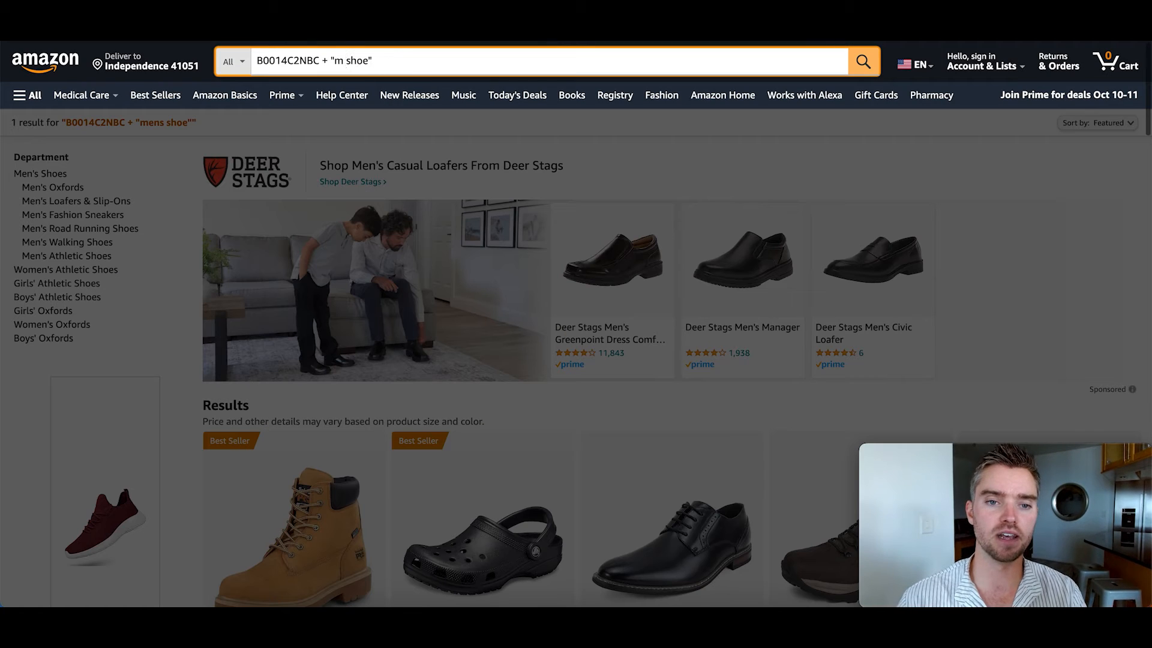
pyautogui.write('kids')
pyautogui.press('Return')
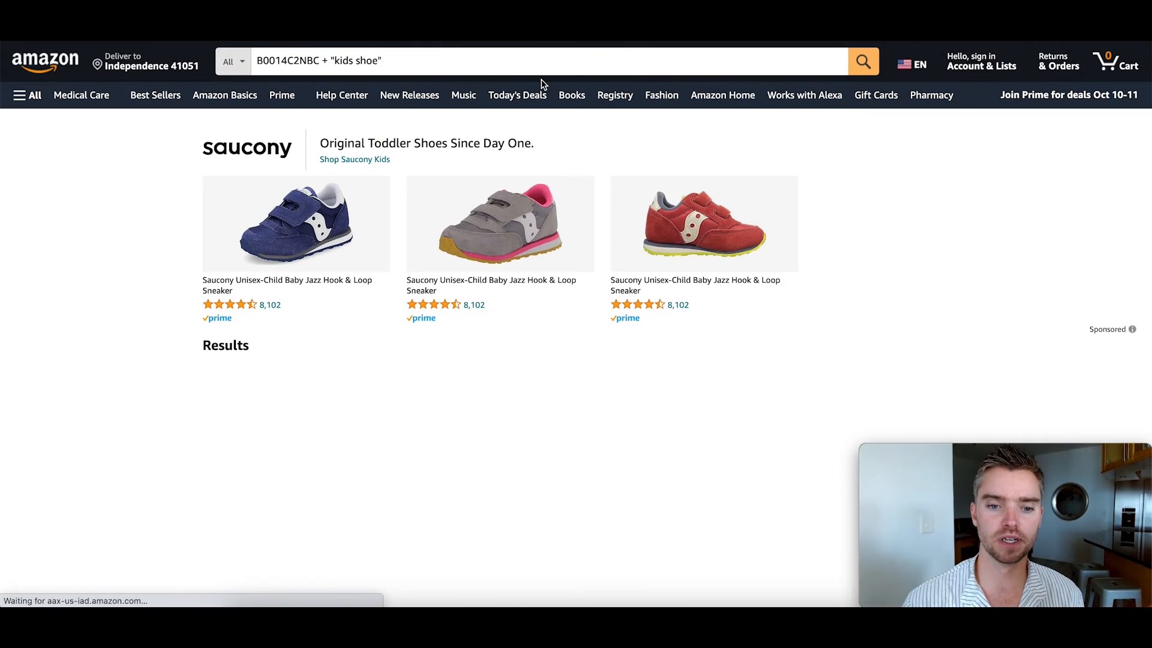
# Step: Look through the whole "kids shoe" results page for the listing with the searched ASIN
pyautogui.scroll(-5, 598, 271)
pyautogui.scroll(-7, 717, 185)
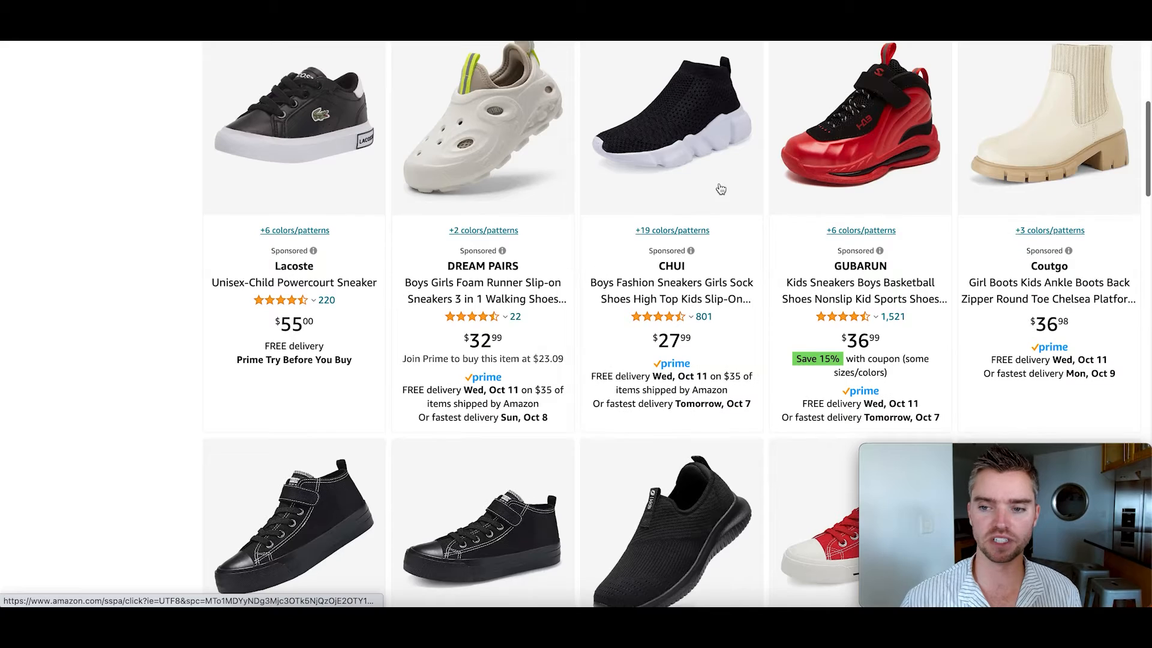
pyautogui.scroll(-4, 664, 285)
pyautogui.scroll(-3, 663, 285)
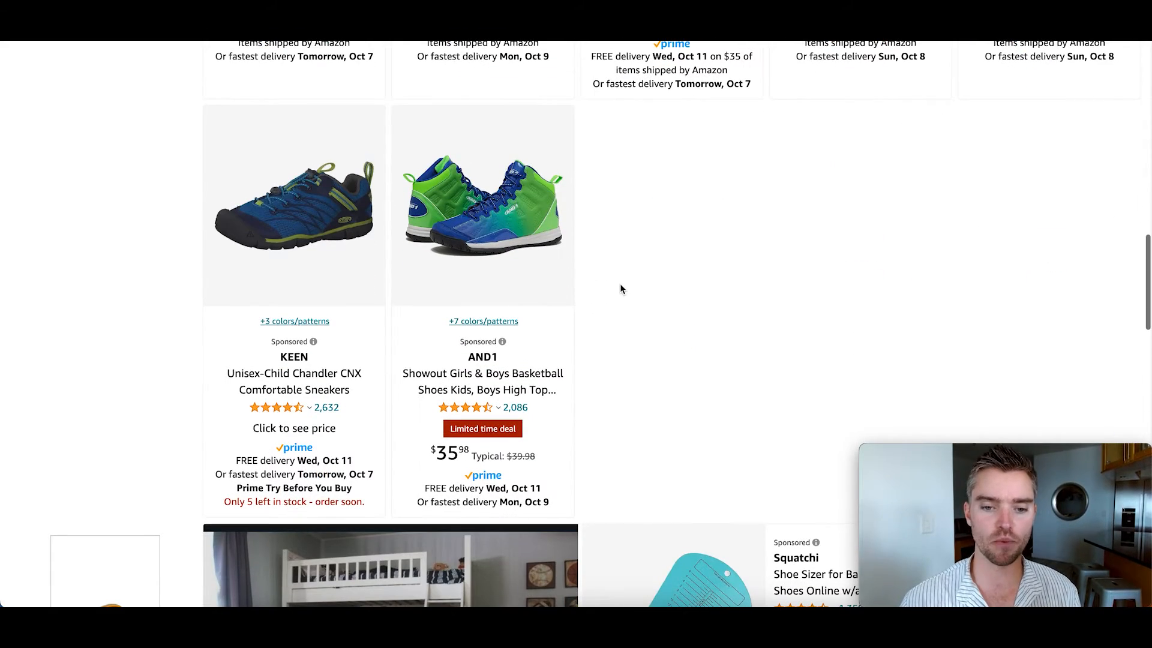
pyautogui.scroll(-15, 621, 285)
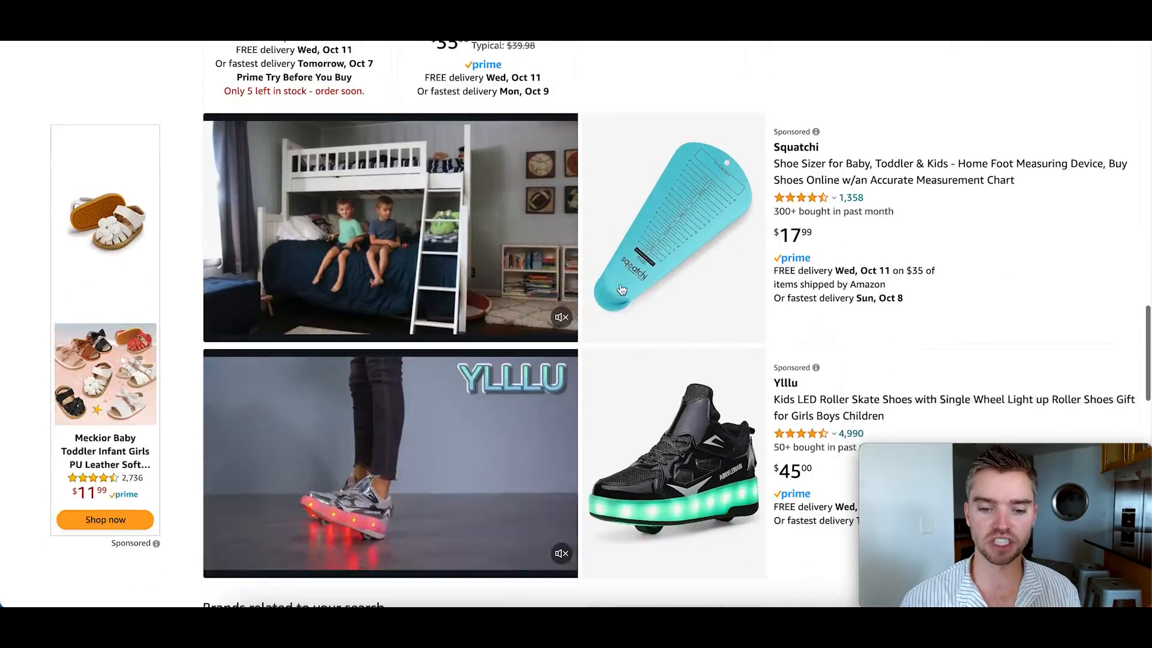
pyautogui.scroll(20, 620, 285)
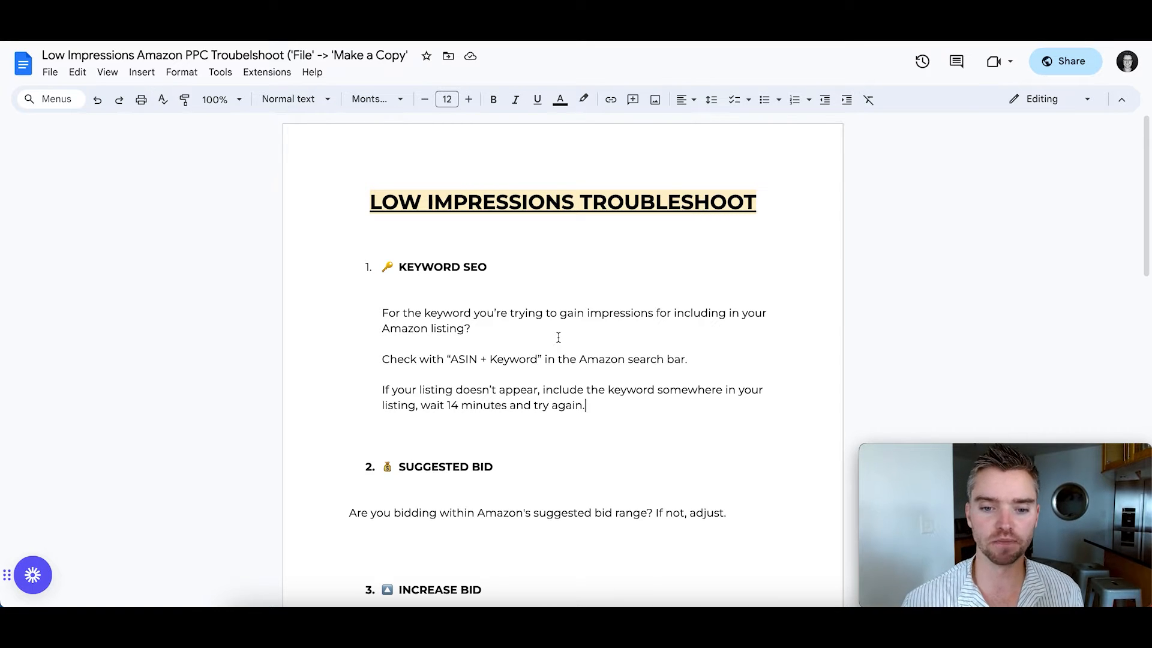
# Step: Read the Suggested Bid, Increase Bid and Campaign Budget sections of the low impressions troubleshooting document
pyautogui.scroll(-2, 603, 372)
pyautogui.scroll(-1, 585, 284)
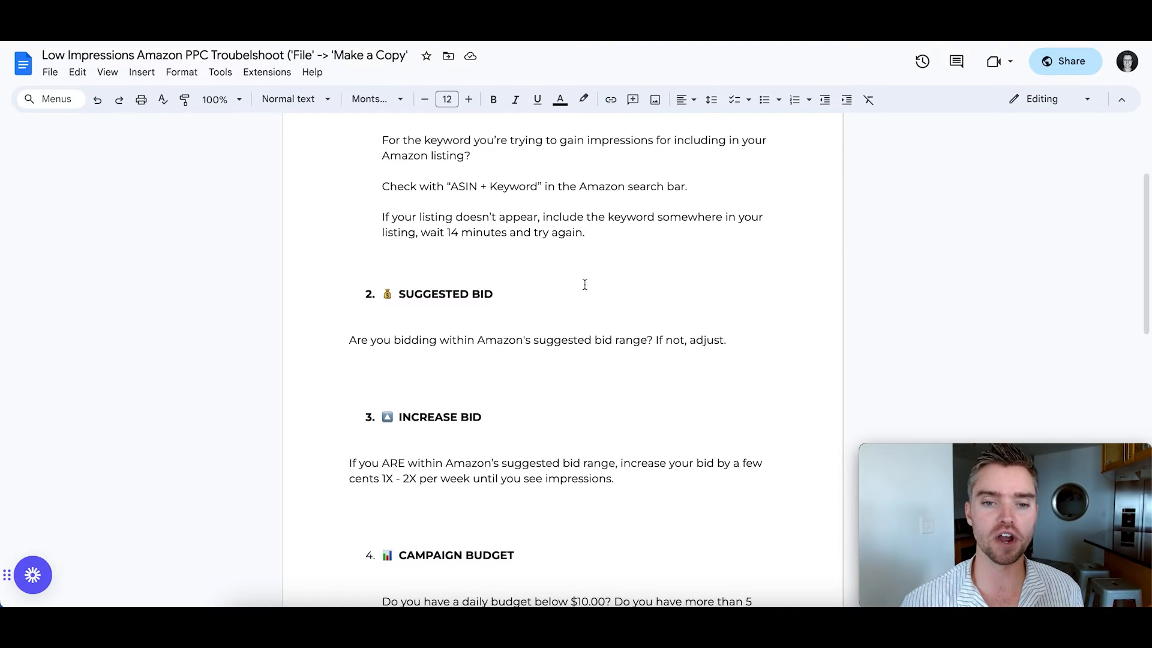
pyautogui.scroll(-1, 585, 284)
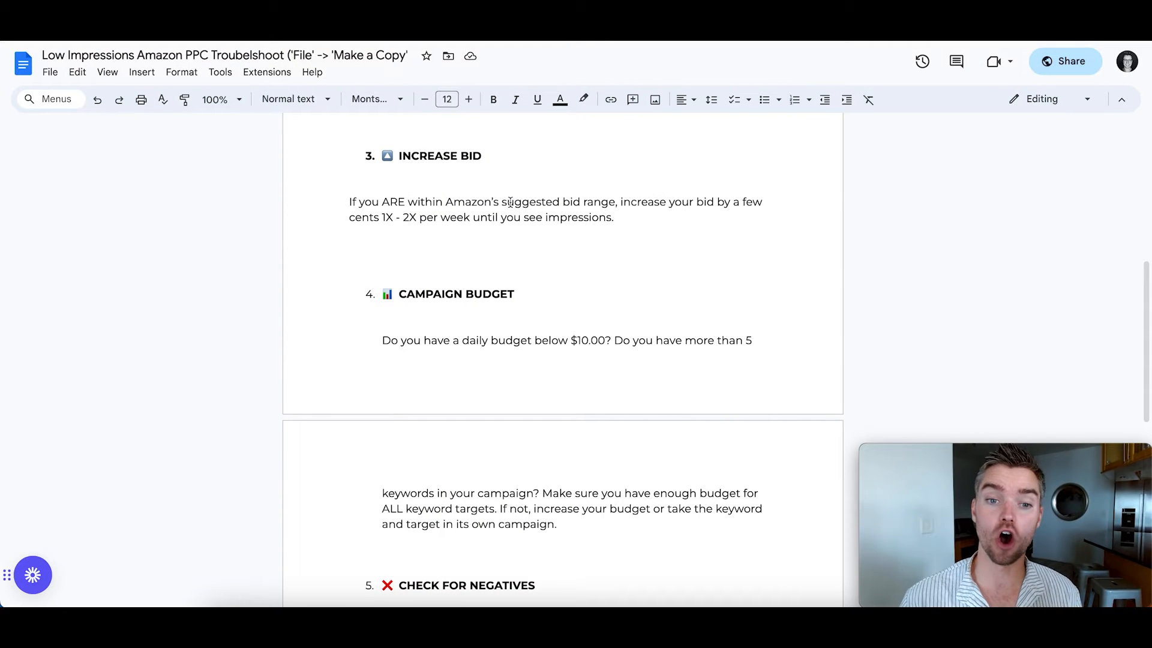
pyautogui.scroll(-1, 509, 202)
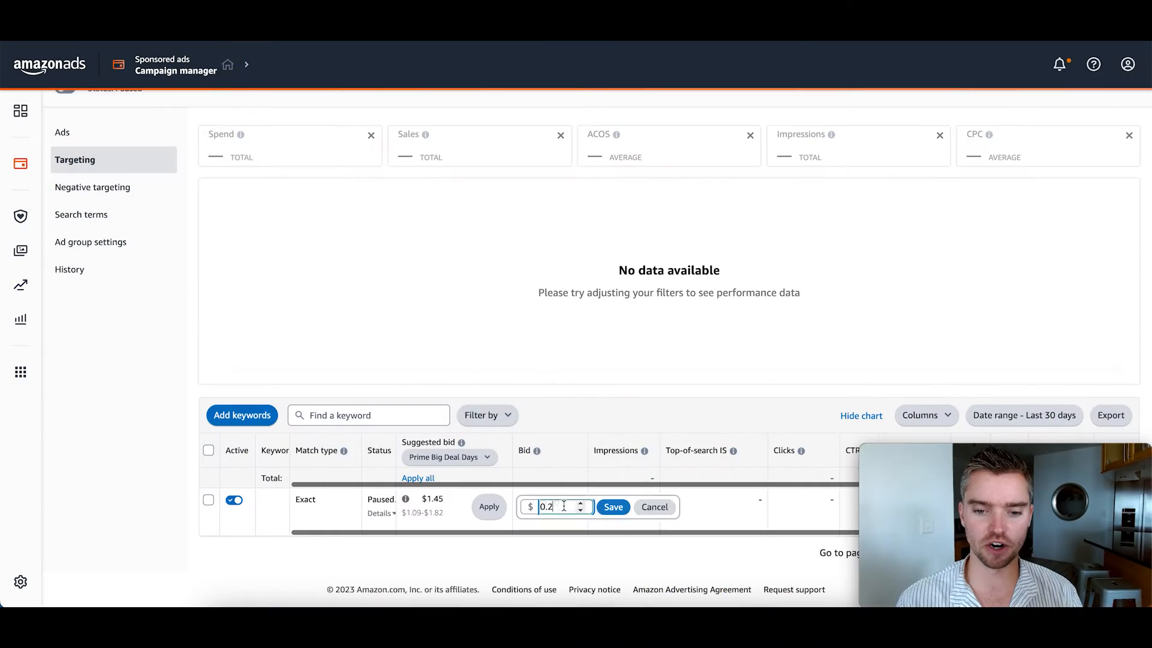
# Step: Set the exact-match keyword's bid to the suggested $1.45 and save it
pyautogui.doubleClick(564, 506)
pyautogui.write('1.45')
pyautogui.click(612, 507)
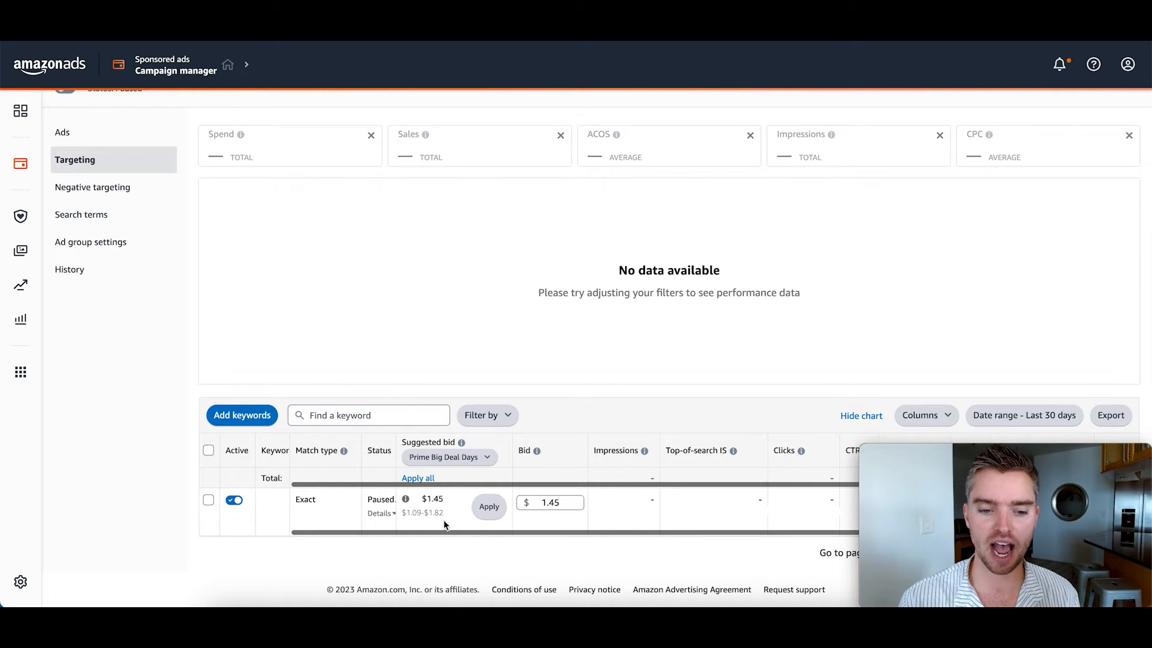
# Step: Raise the exact-match keyword's bid to $1.82, the upper end of the suggested range, and save it
pyautogui.click(540, 507)
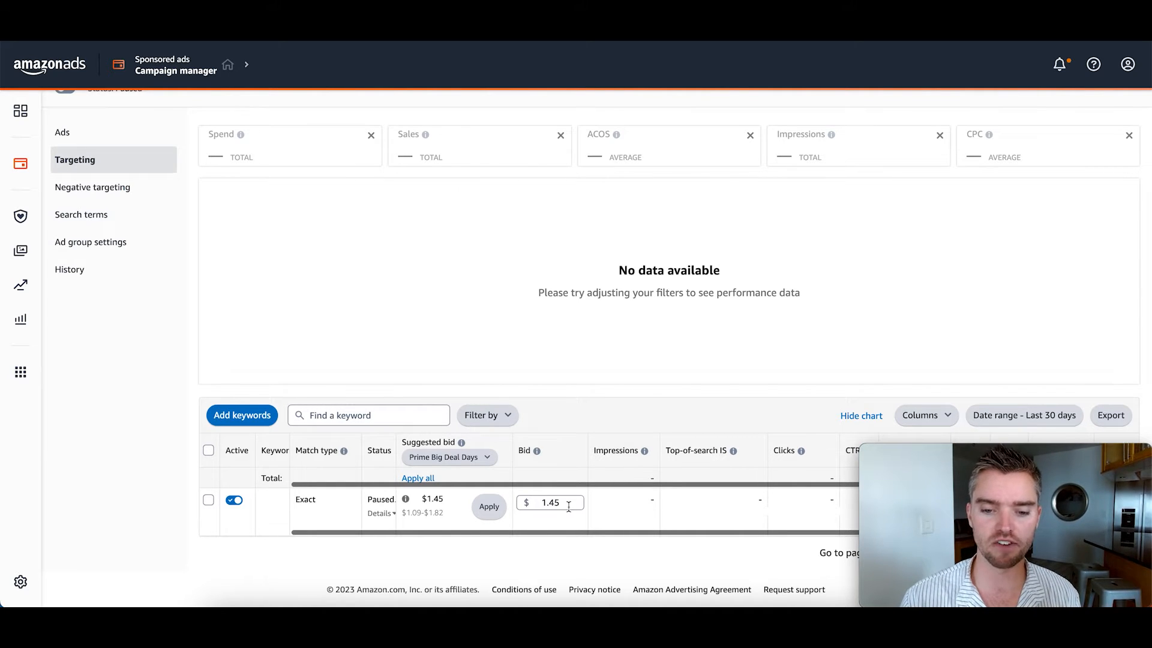
pyautogui.press('BackSpace')
pyautogui.press('BackSpace')
pyautogui.write('82')
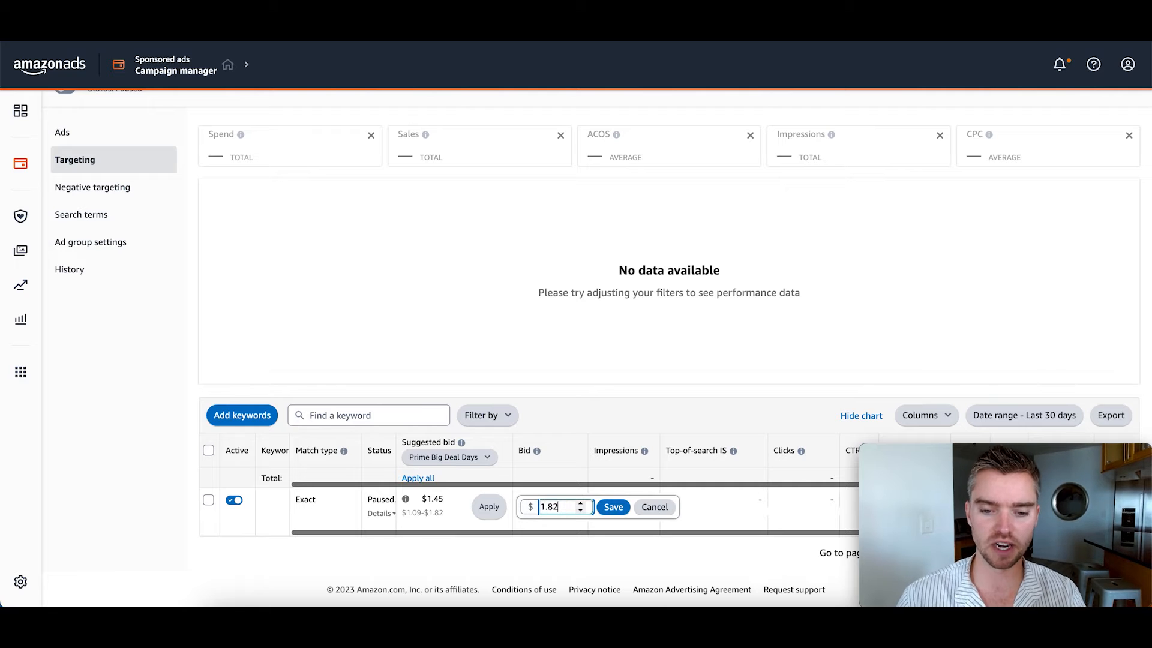
pyautogui.click(613, 507)
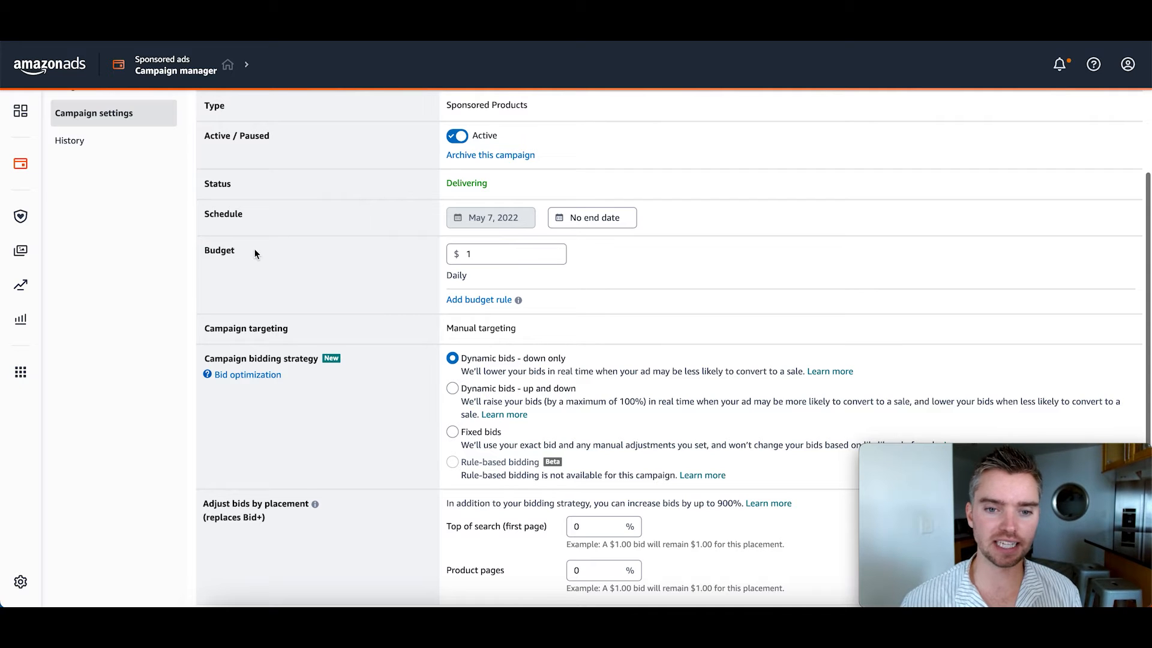
# Step: Set the campaign's daily budget to $10 in the campaign settings and save it
pyautogui.click(478, 255)
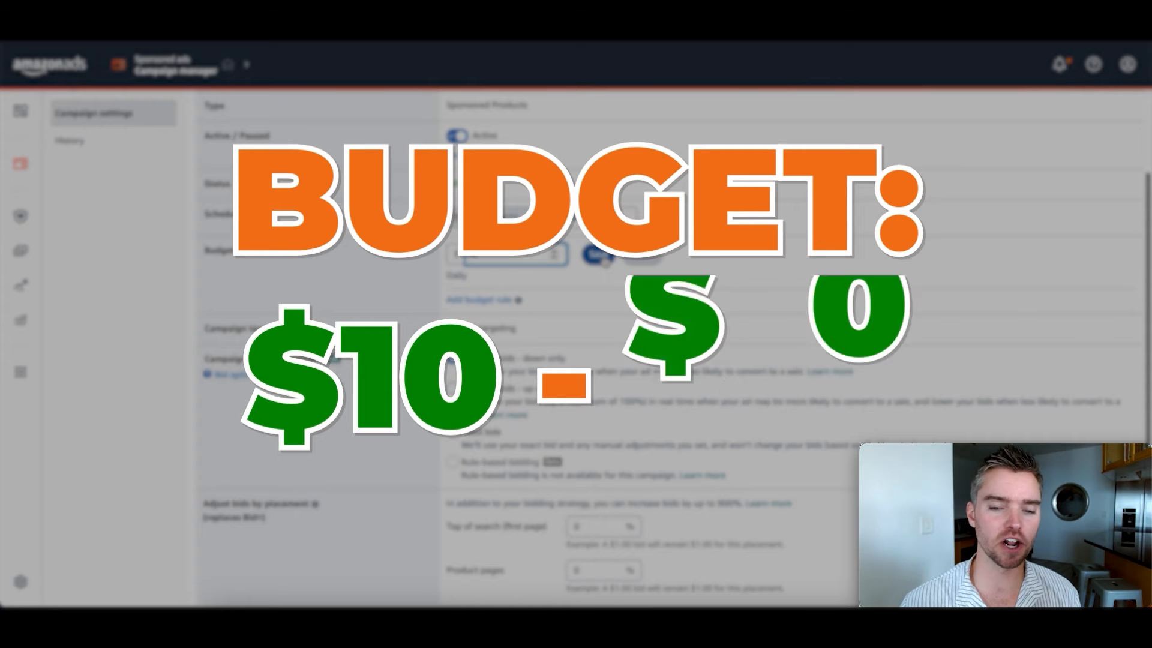
pyautogui.press('Return')
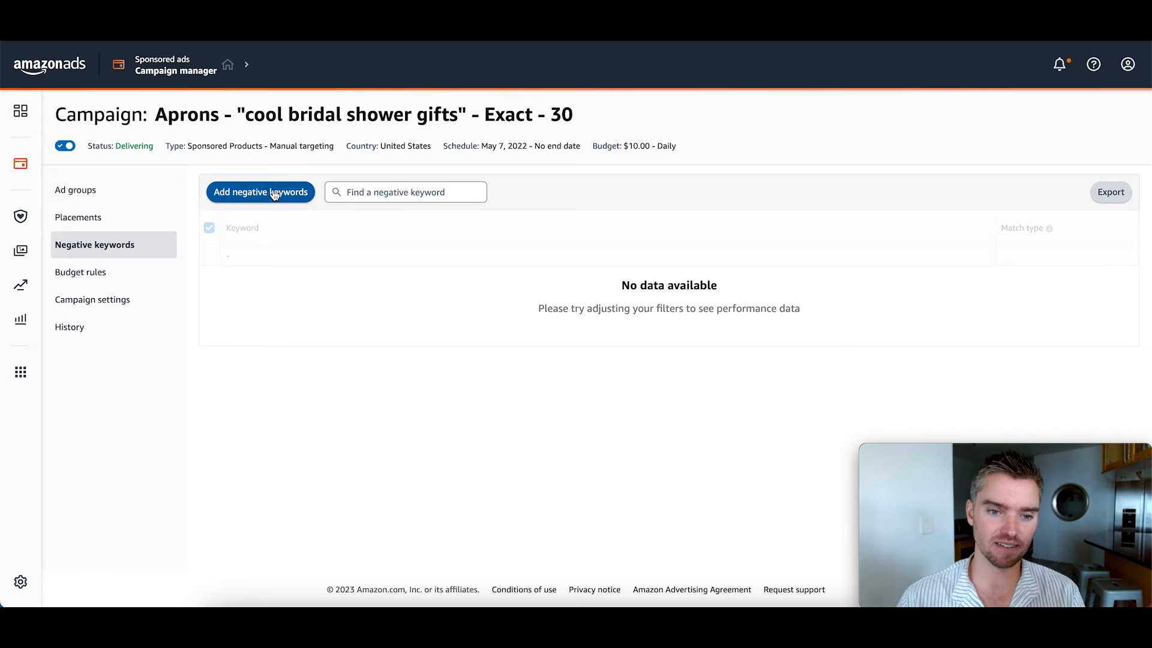
# Step: Add "kids shoes" as a negative exact keyword to the campaign's pending list and remove it again
pyautogui.click(275, 193)
pyautogui.click(360, 142)
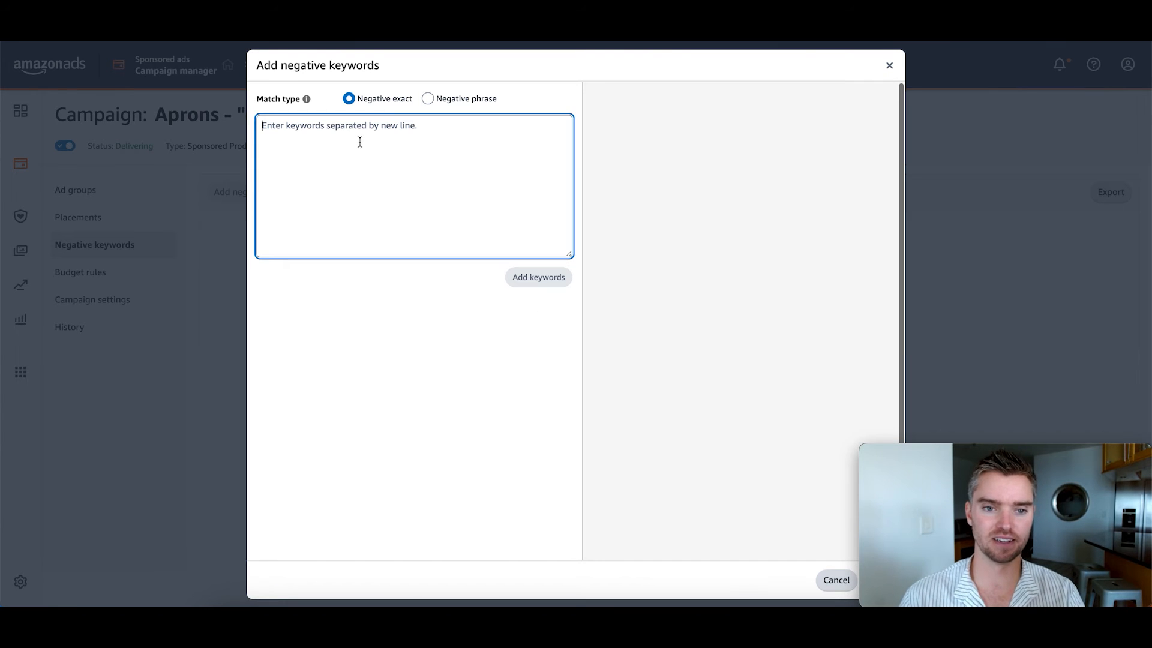
pyautogui.write('kd')
pyautogui.press('BackSpace')
pyautogui.write('ids shoes')
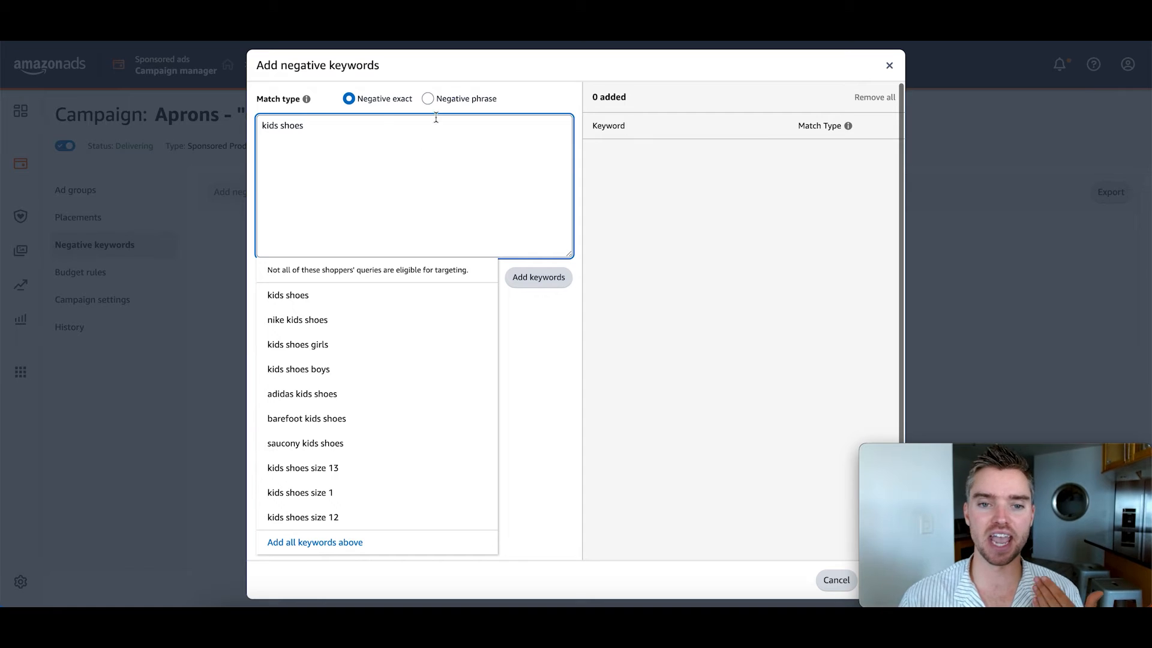
pyautogui.click(551, 288)
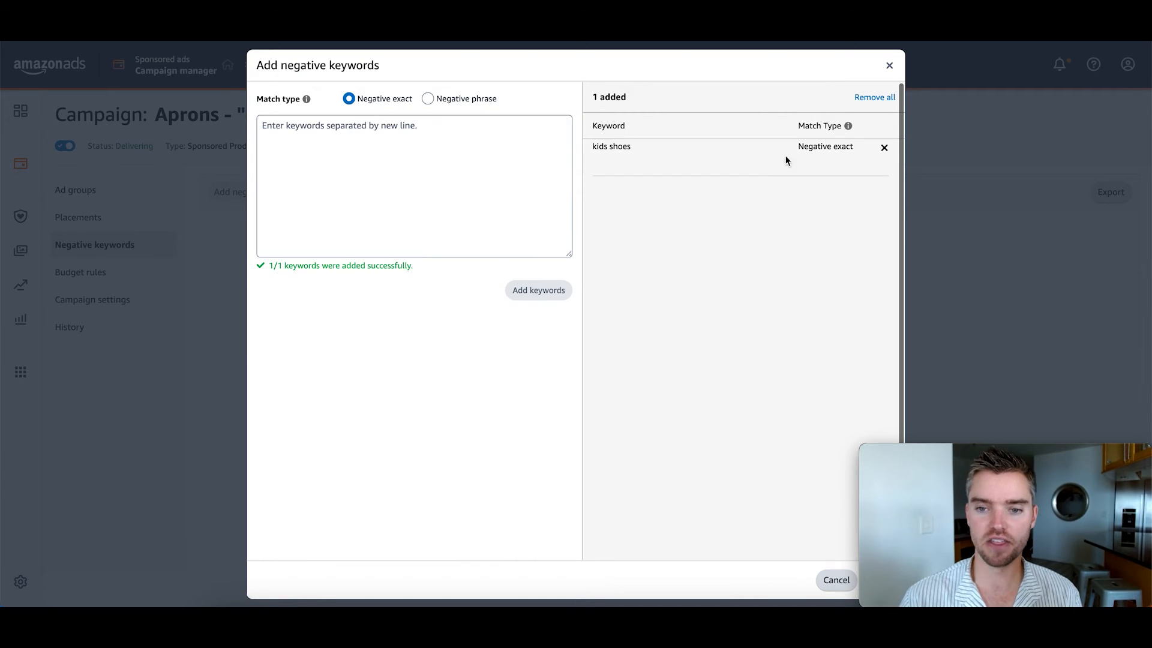
pyautogui.click(885, 149)
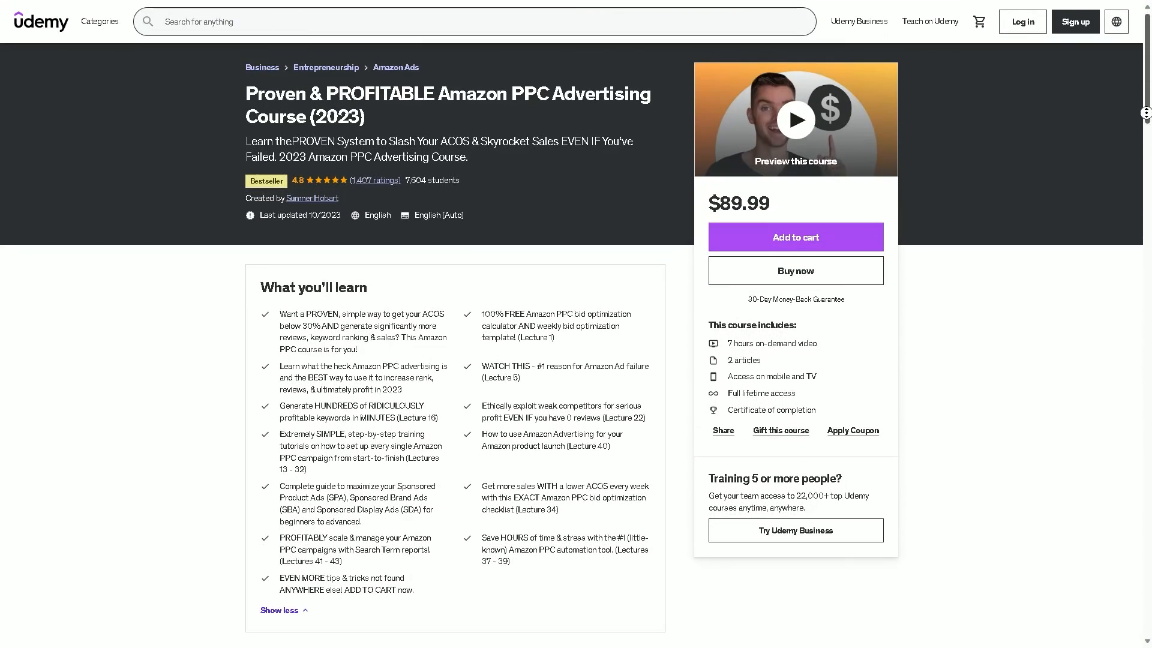
# Step: View the Udemy Amazon PPC advertising course page, including what is taught and the course content
pyautogui.scroll(-1, 1146, 122)
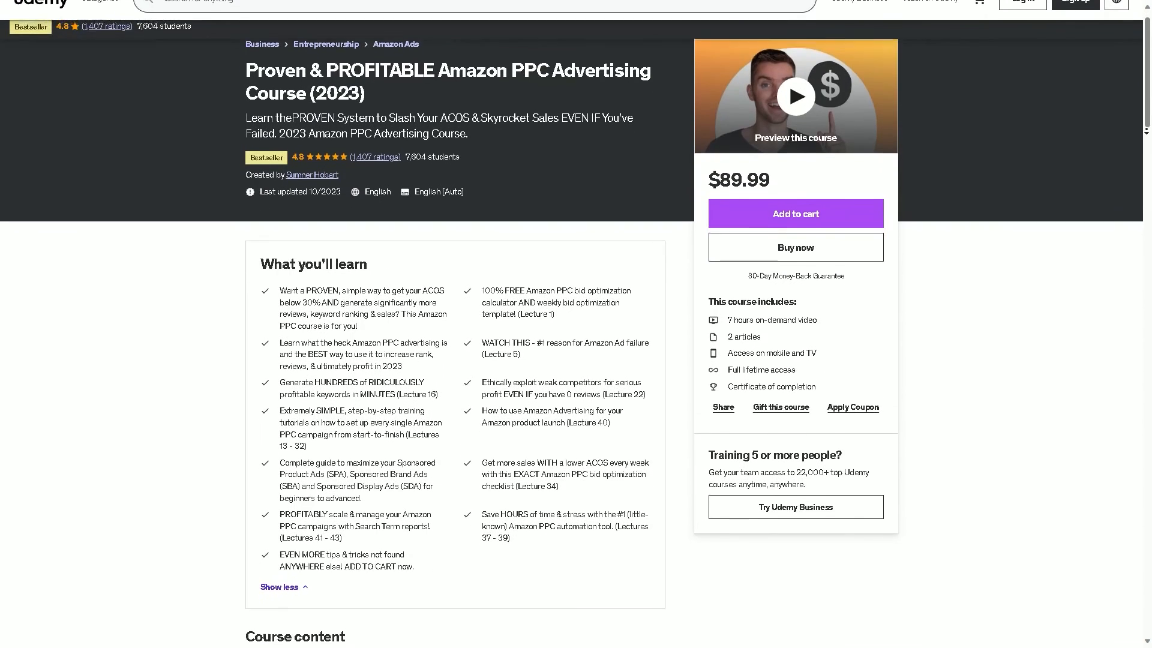
pyautogui.scroll(-1, 1147, 131)
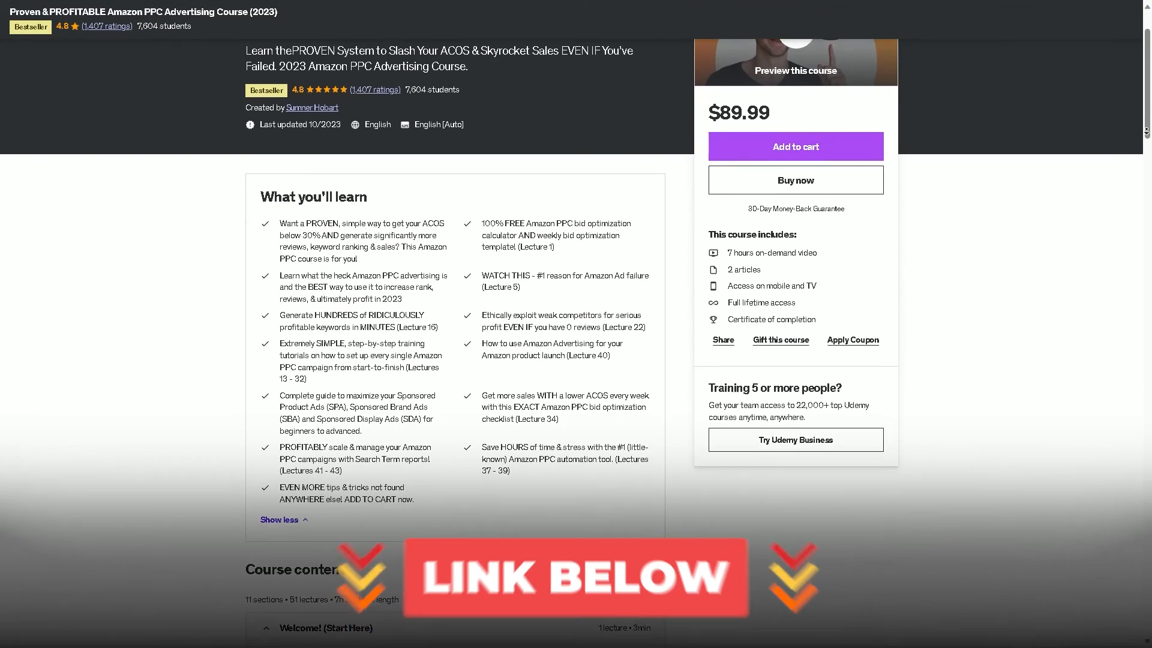
pyautogui.scroll(-1, 1147, 131)
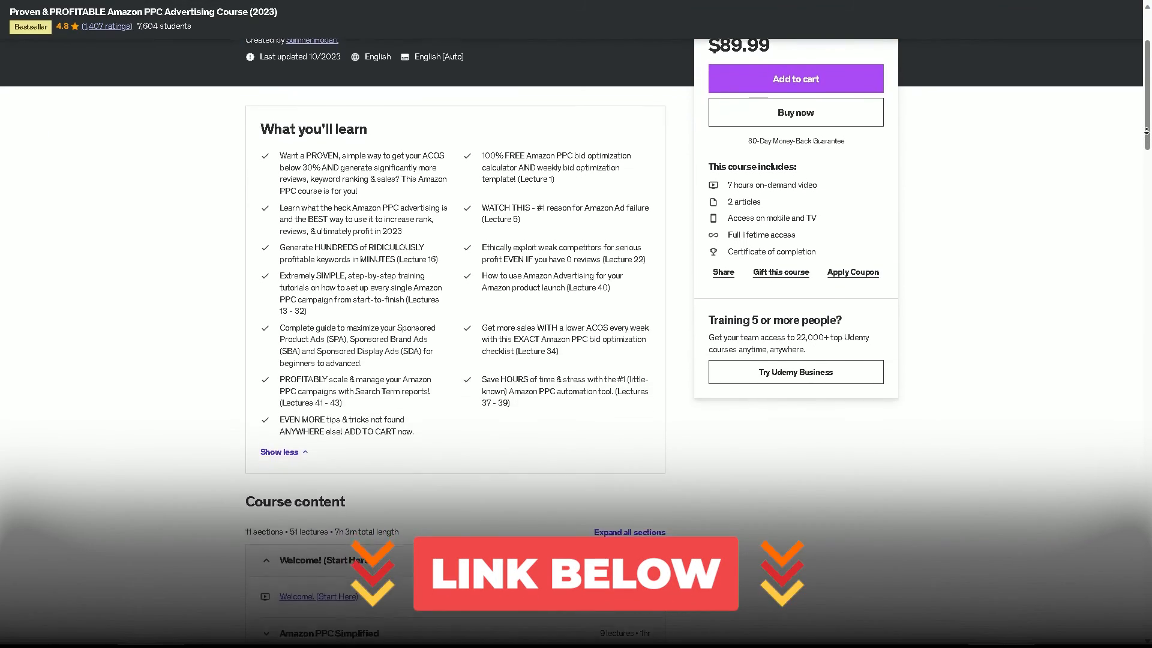